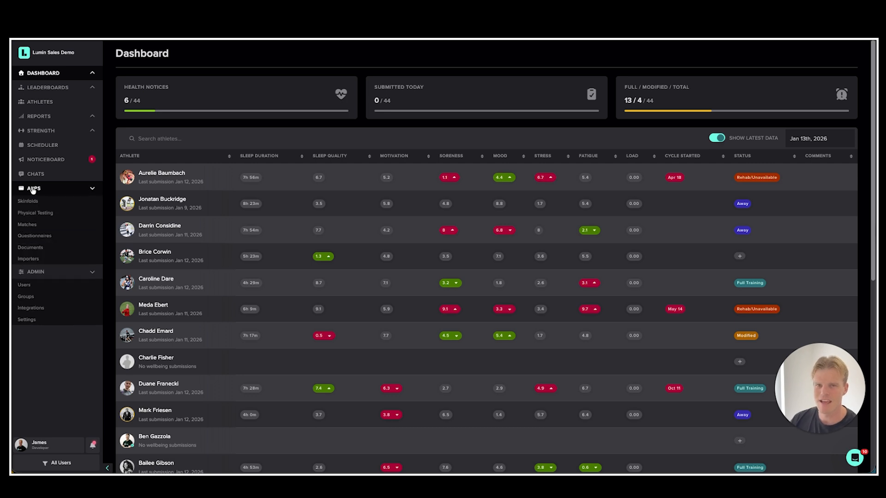
# Open Physical Testing and start a new measurement.
pyautogui.click(54, 217)
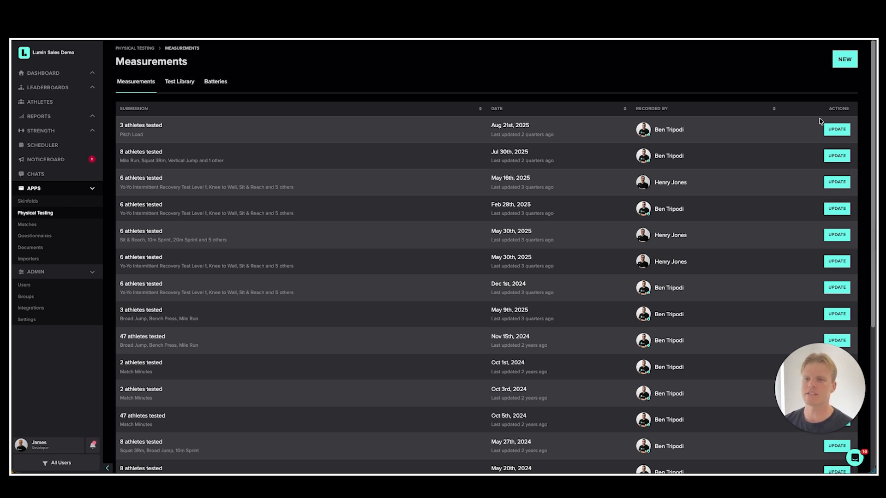
pyautogui.click(846, 60)
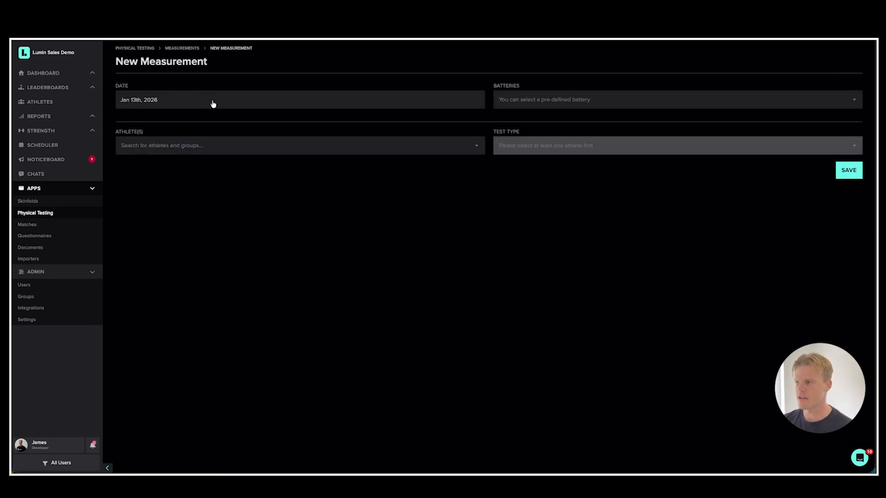
# Select the first three listed athletes for the measurement and clear that selection.
pyautogui.click(221, 145)
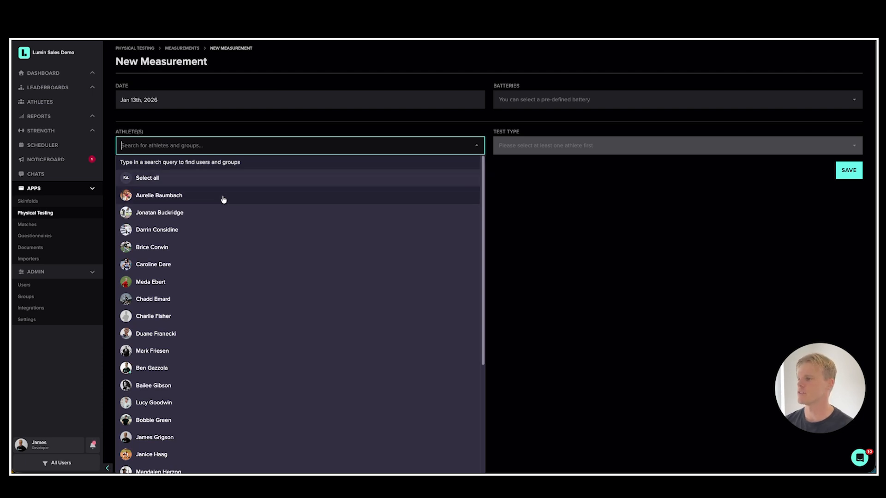
pyautogui.click(224, 196)
pyautogui.click(224, 202)
pyautogui.click(225, 201)
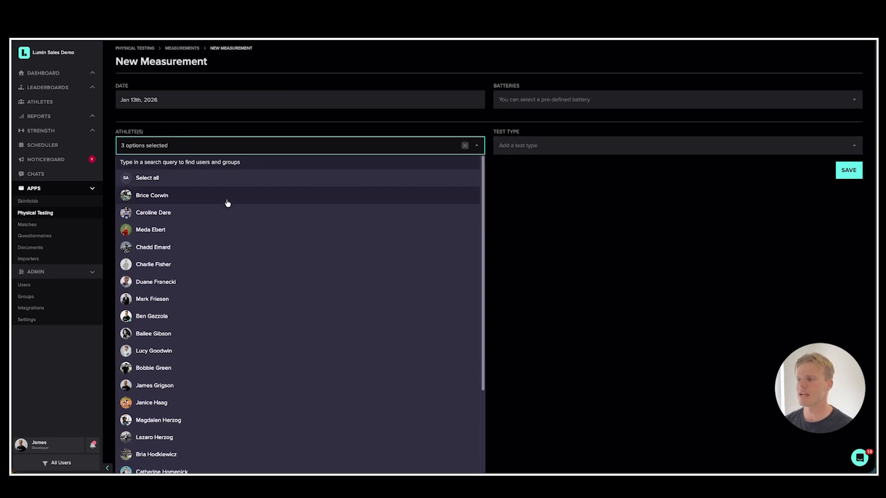
pyautogui.click(465, 145)
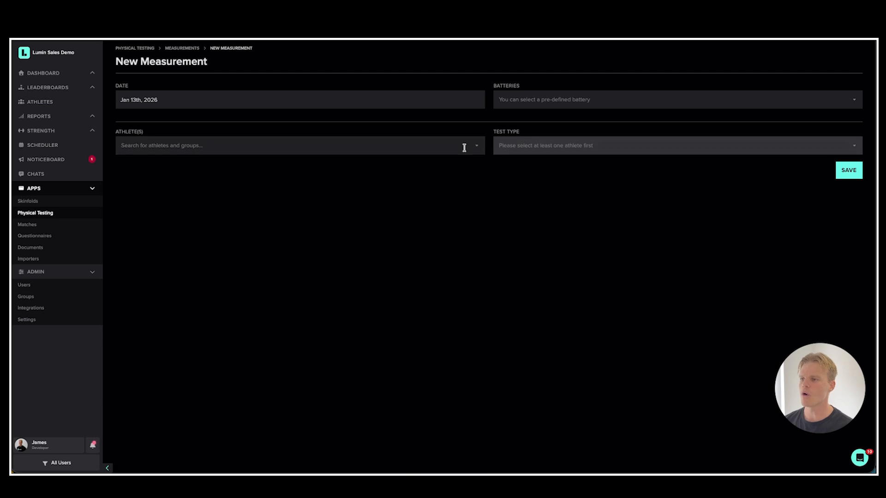
# Search the athlete groups for "u18", clear the search, and select all athletes for the measurement.
pyautogui.click(356, 146)
pyautogui.write('u18')
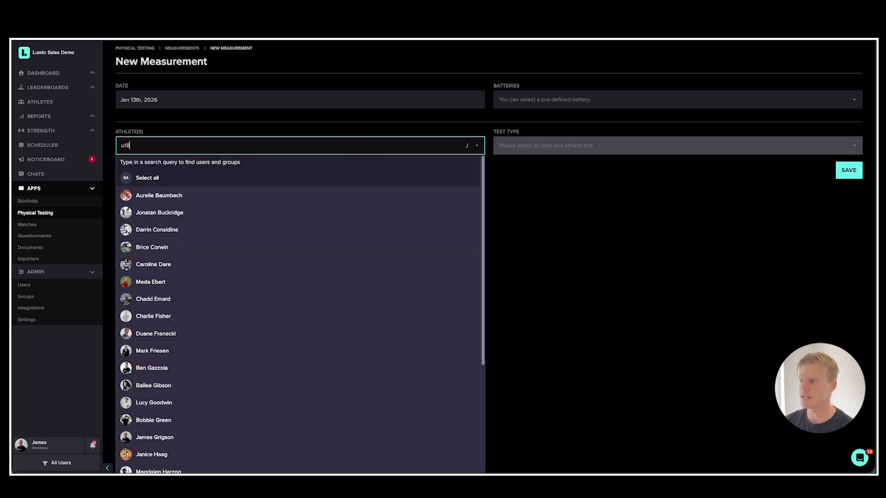
pyautogui.hotkey('ctrl', 'a')
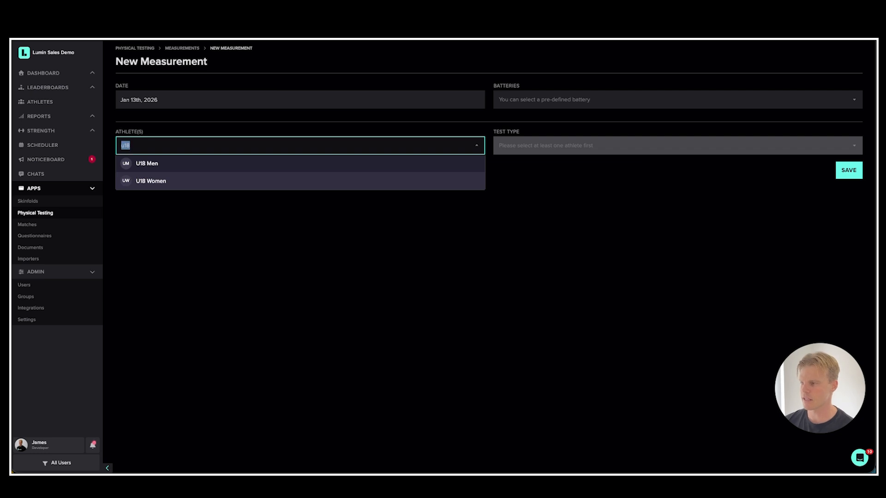
pyautogui.press('BackSpace')
pyautogui.click(178, 178)
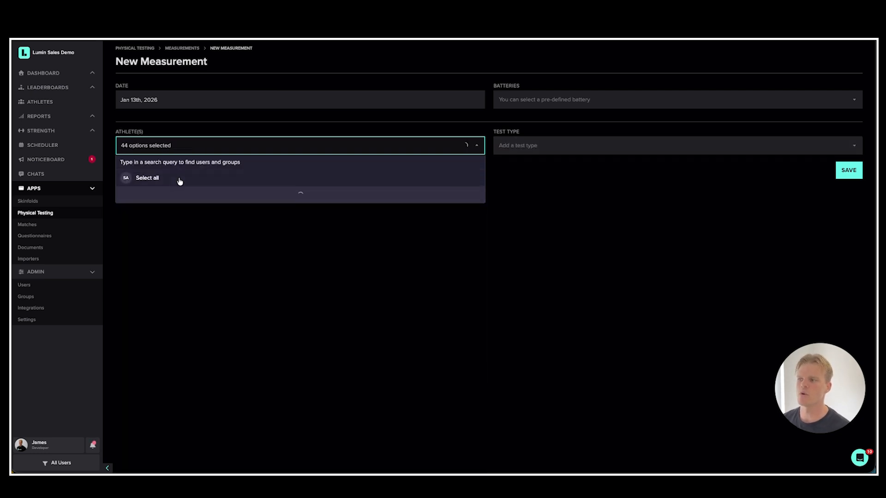
pyautogui.click(623, 231)
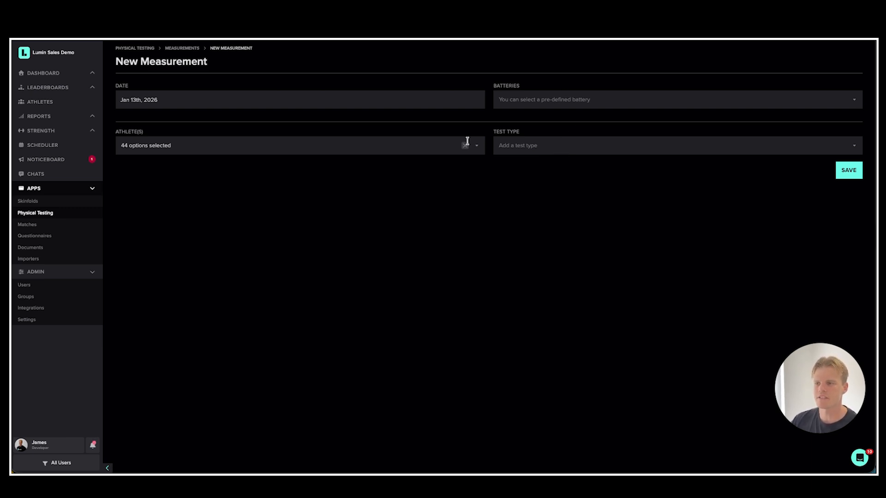
# Add the Broad Jump, Mile Run and Vertical Jump tests to the measurement.
pyautogui.click(540, 144)
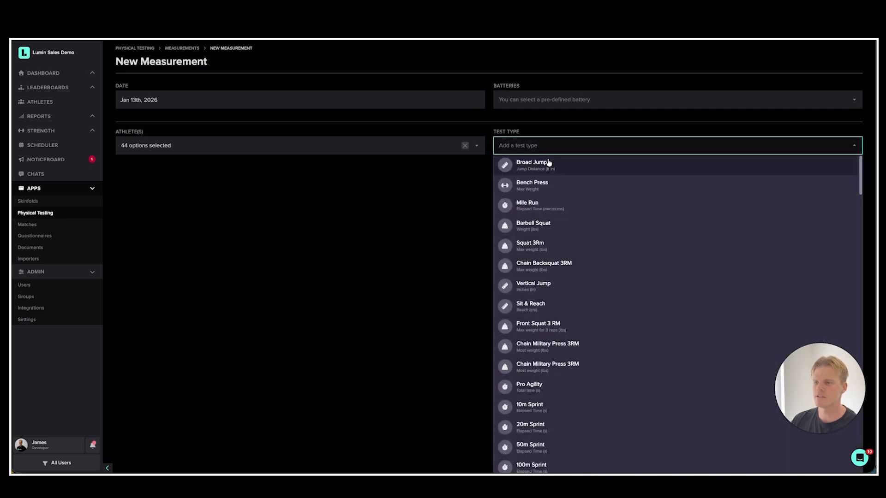
pyautogui.click(550, 165)
pyautogui.click(367, 171)
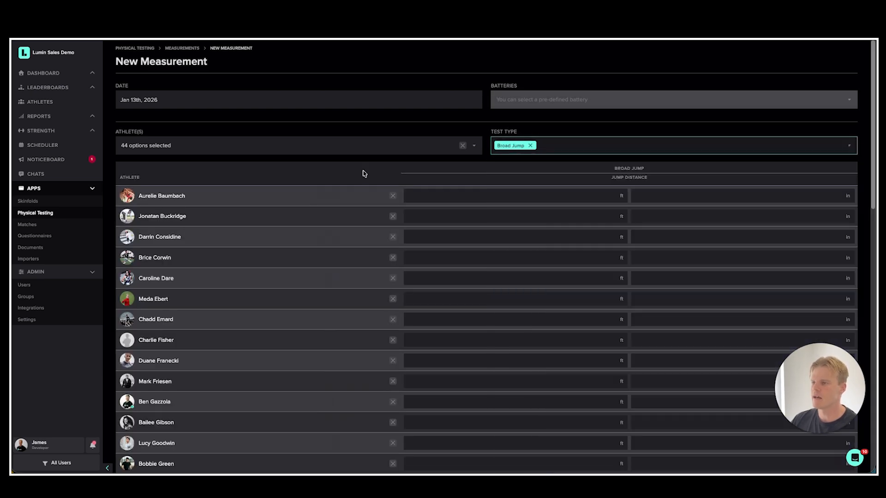
pyautogui.click(570, 145)
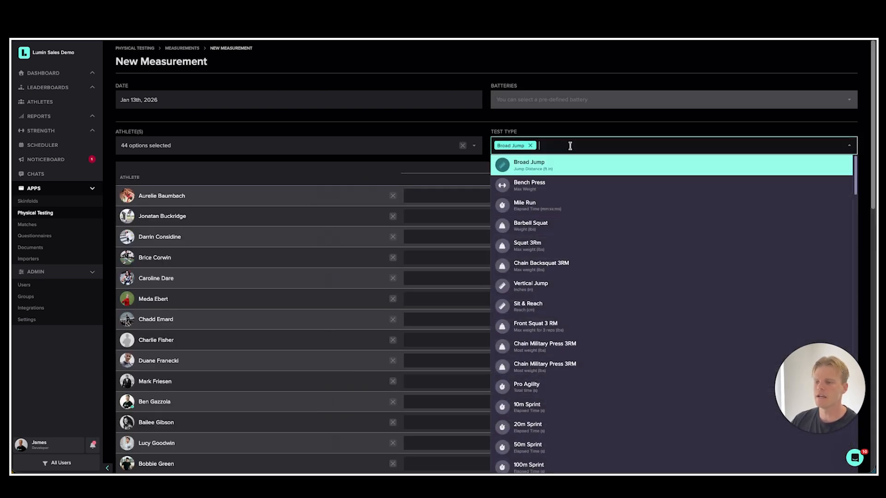
pyautogui.click(554, 203)
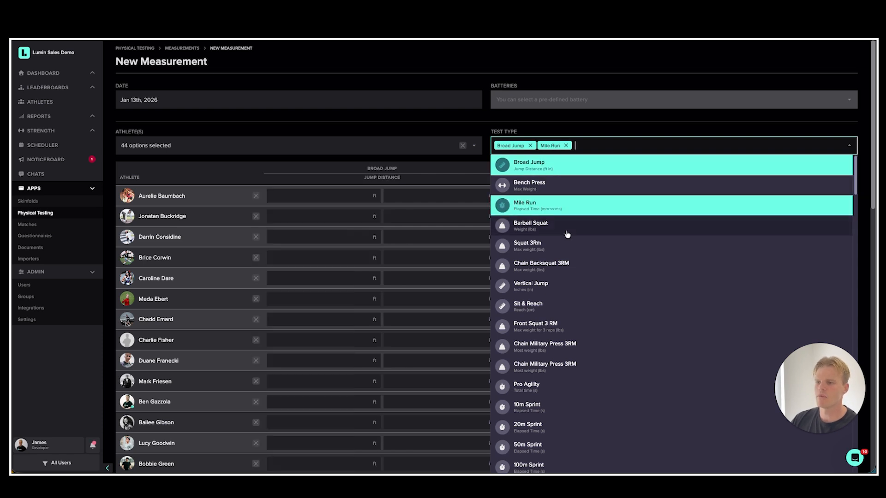
pyautogui.click(555, 294)
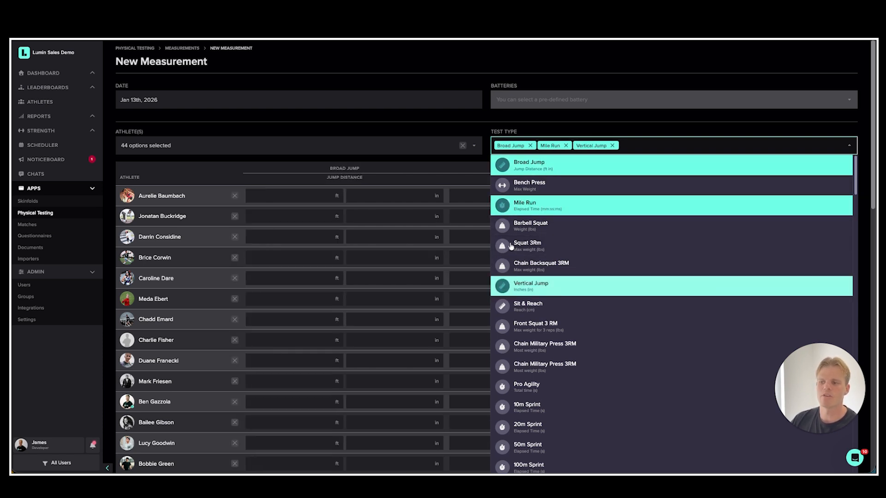
pyautogui.click(409, 134)
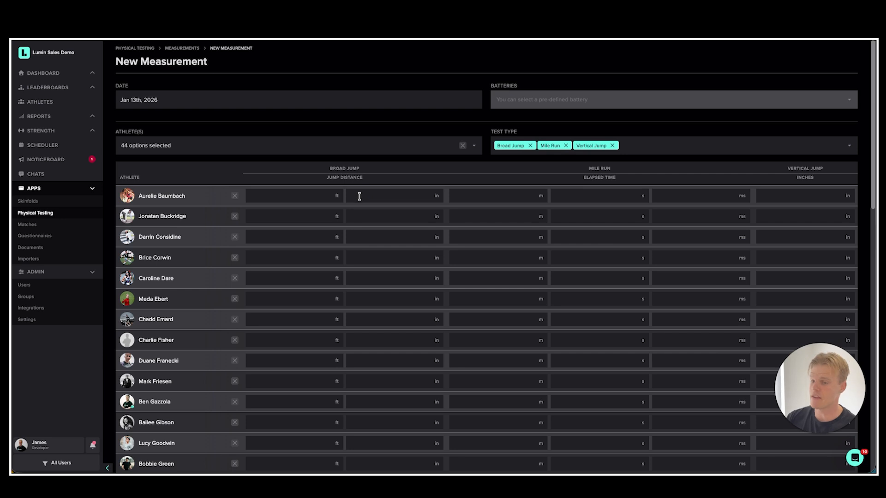
# Enter 90 ft as the first athlete's Broad Jump distance.
pyautogui.click(284, 192)
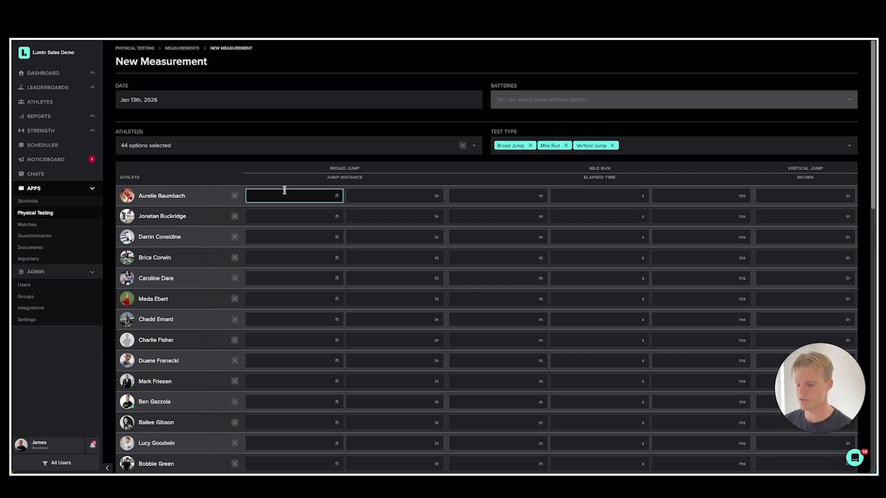
pyautogui.write('90')
pyautogui.press('Tab')
pyautogui.click(498, 196)
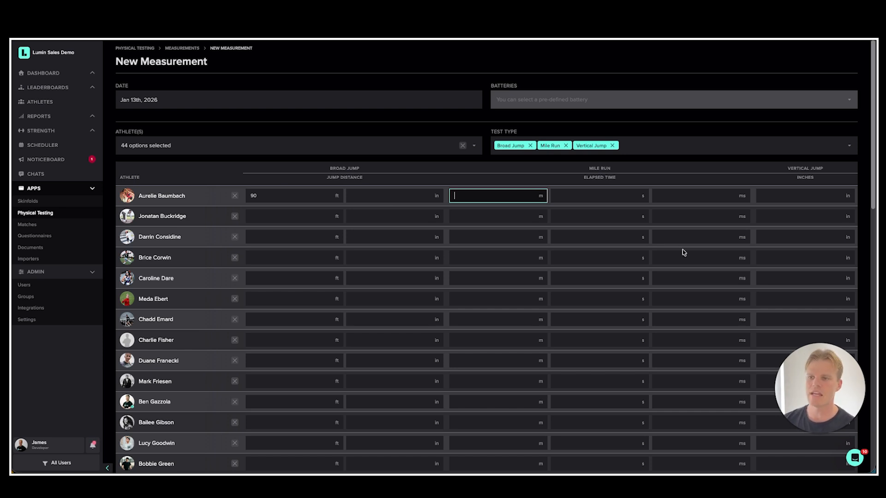
pyautogui.click(823, 363)
pyautogui.moveTo(822, 362); pyautogui.dragTo(810, 193)
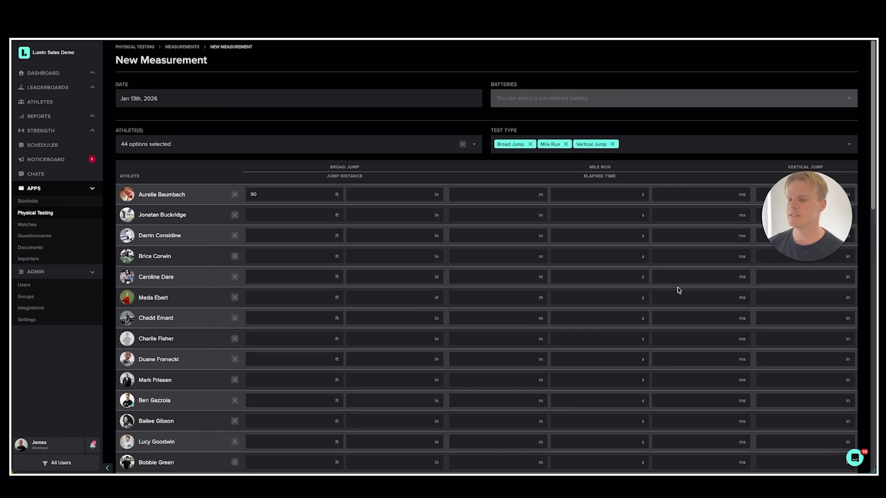
pyautogui.scroll(-10, 683, 291)
pyautogui.scroll(-3, 680, 289)
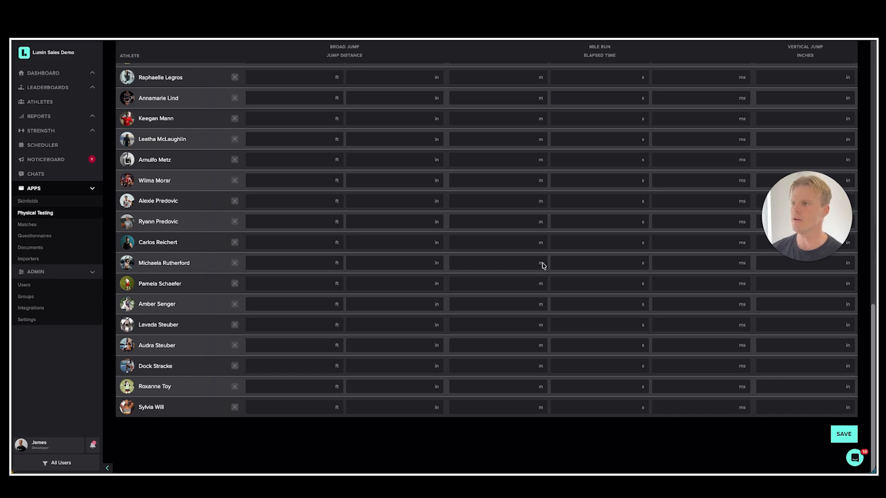
pyautogui.scroll(13, 548, 263)
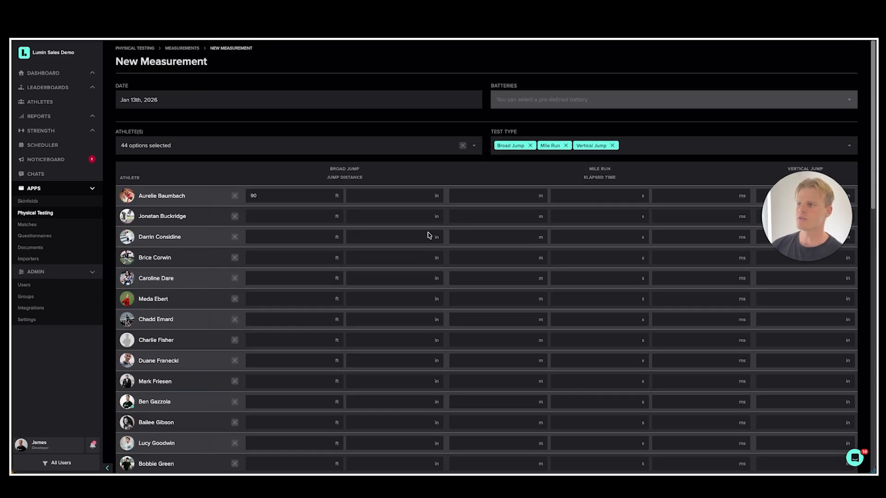
pyautogui.press('Tab')
# Remove all test types from the measurement and return to the Measurements list, discarding the unsaved changes.
pyautogui.click(529, 146)
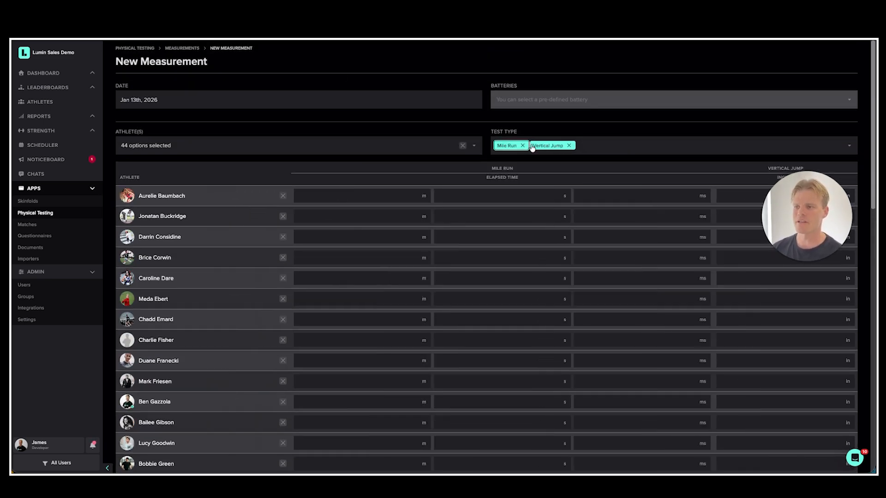
pyautogui.click(529, 146)
pyautogui.click(530, 146)
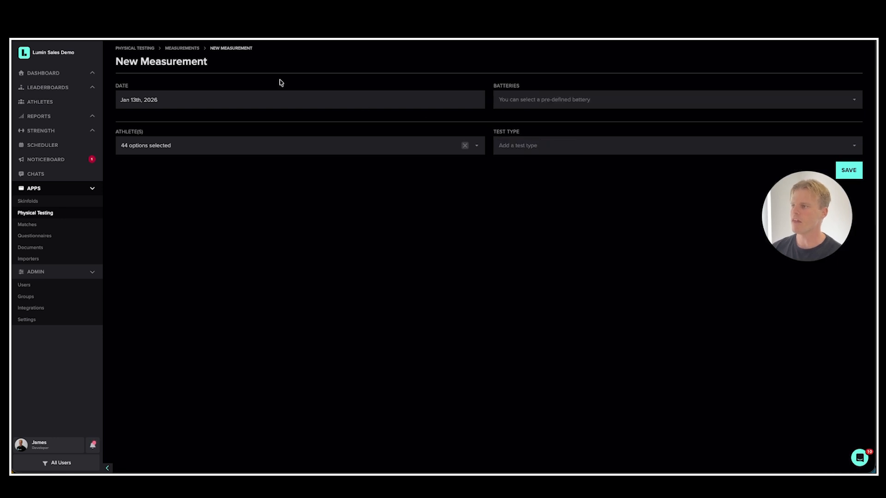
pyautogui.click(194, 49)
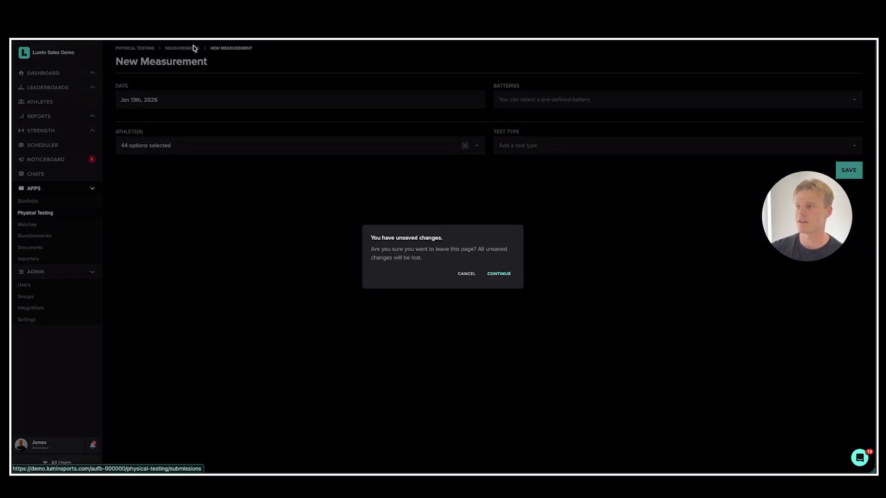
pyautogui.click(502, 272)
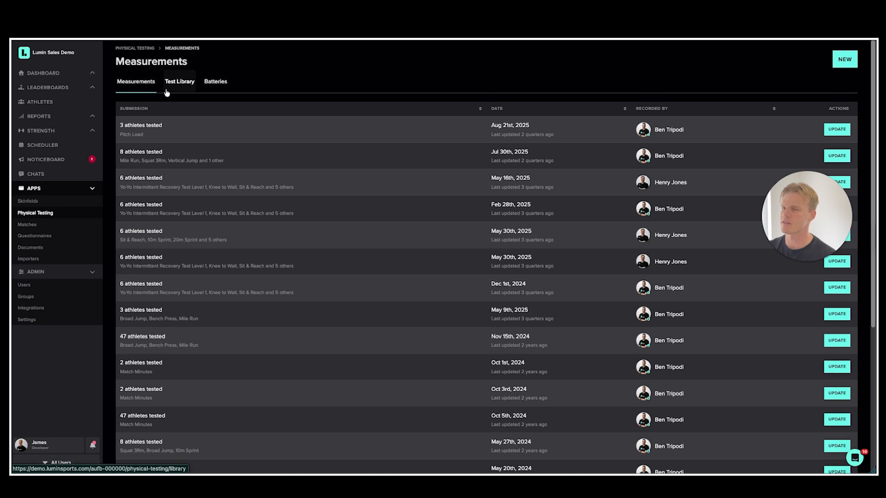
# Start a new test battery with Broad Jump, Bench Press, Mile Run and Barbell Squat, and leave it without saving.
pyautogui.click(223, 85)
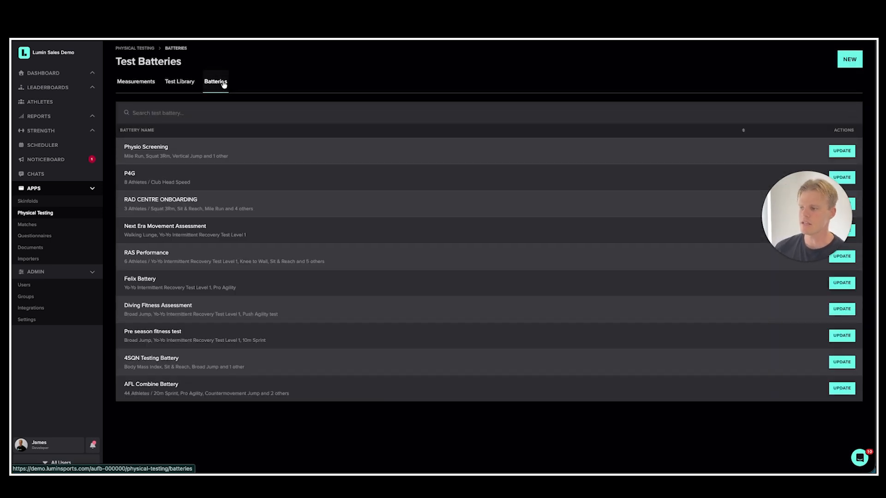
pyautogui.click(859, 63)
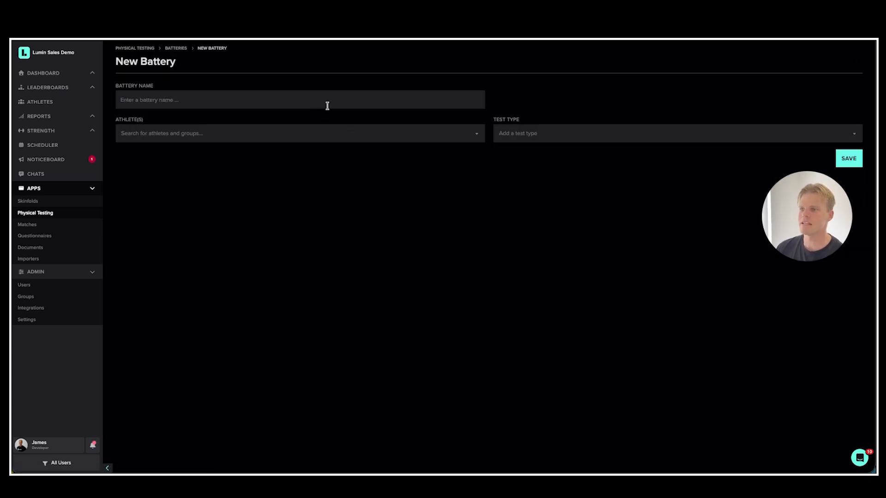
pyautogui.click(533, 133)
pyautogui.click(552, 155)
pyautogui.click(551, 175)
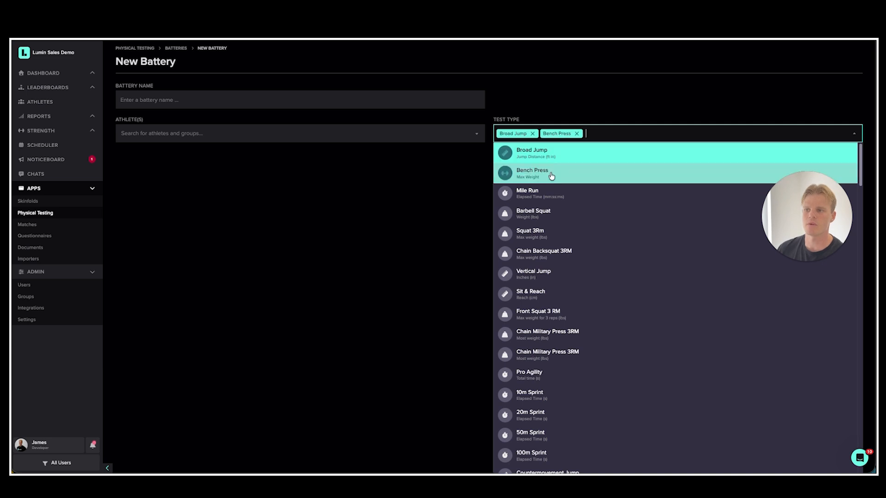
pyautogui.click(553, 192)
pyautogui.click(553, 211)
pyautogui.click(443, 181)
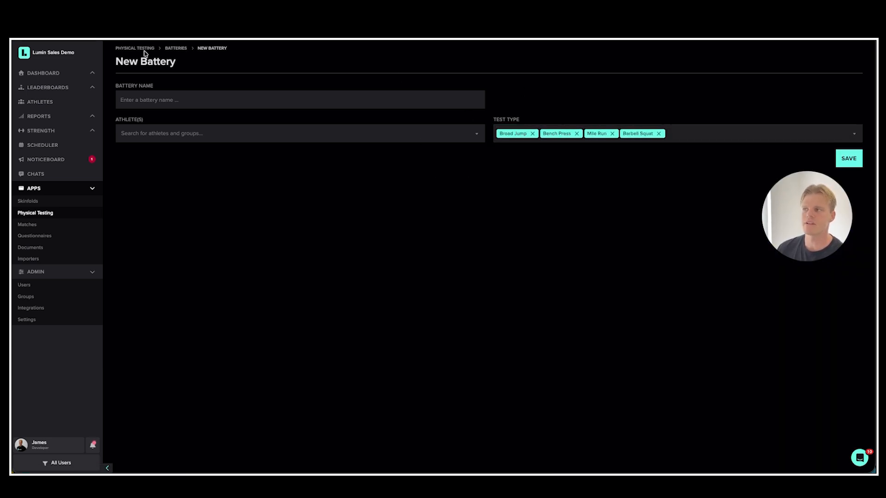
pyautogui.click(141, 48)
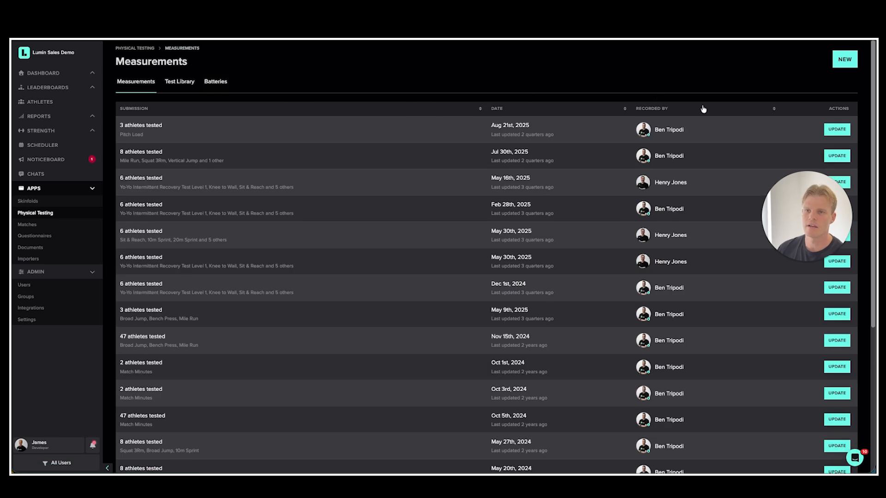
# Start a new measurement using the pre-defined AFL Combine Battery.
pyautogui.click(851, 59)
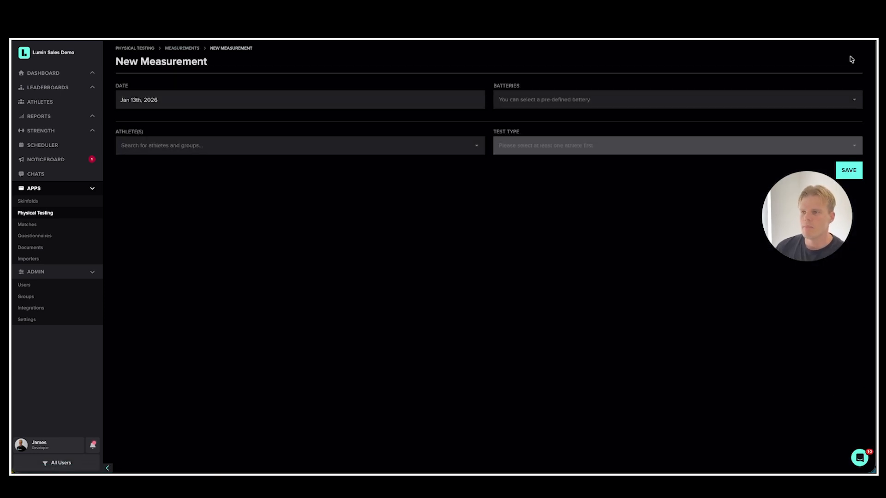
pyautogui.click(604, 99)
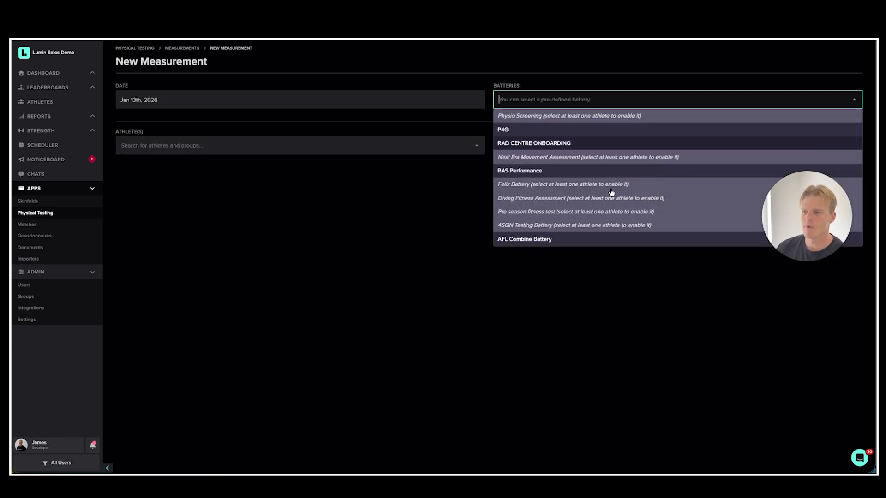
pyautogui.click(535, 239)
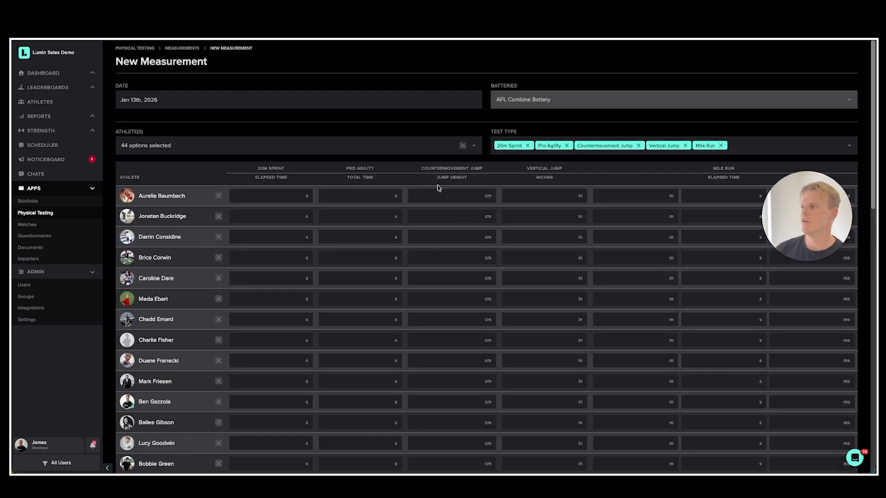
# Leave the measurement, discarding its unsaved changes, and open the Test Library.
pyautogui.click(153, 50)
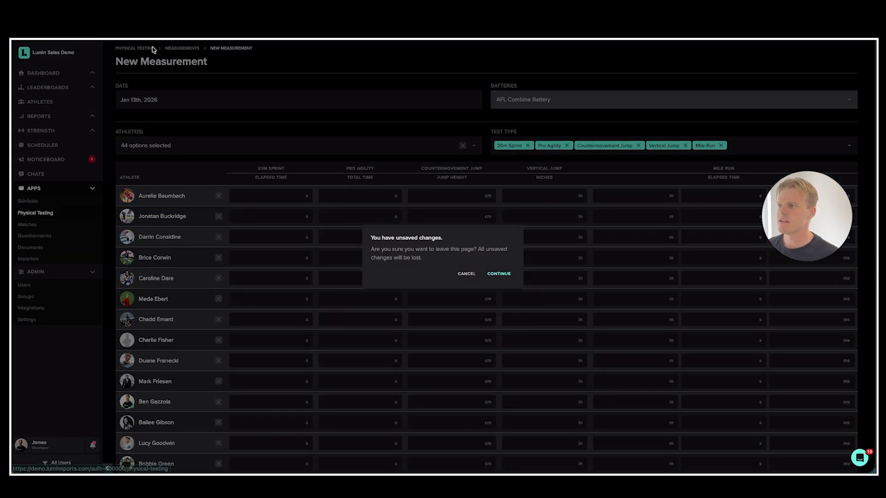
pyautogui.click(497, 274)
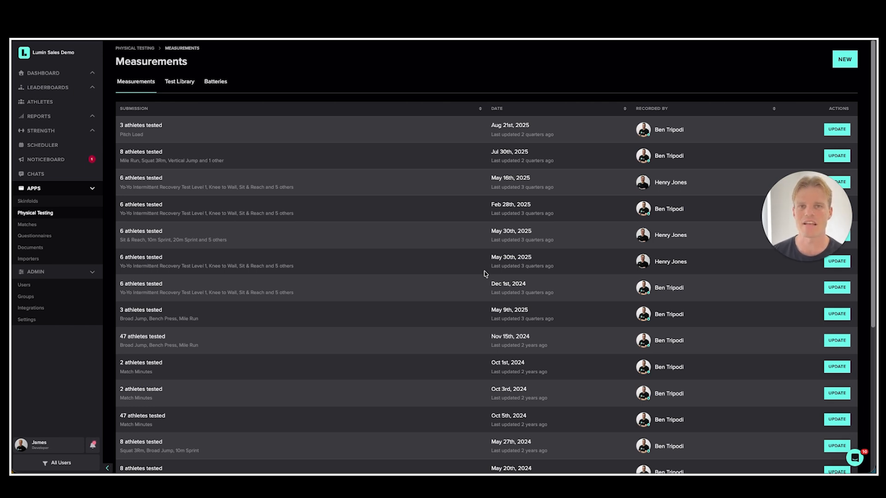
pyautogui.click(175, 84)
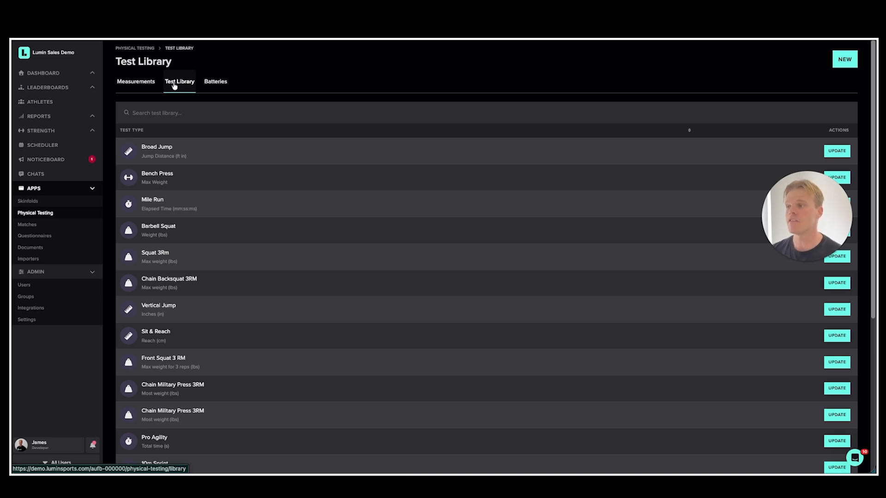
# Start a new library test named Cross Country with Number/Score as its measurement type.
pyautogui.click(848, 62)
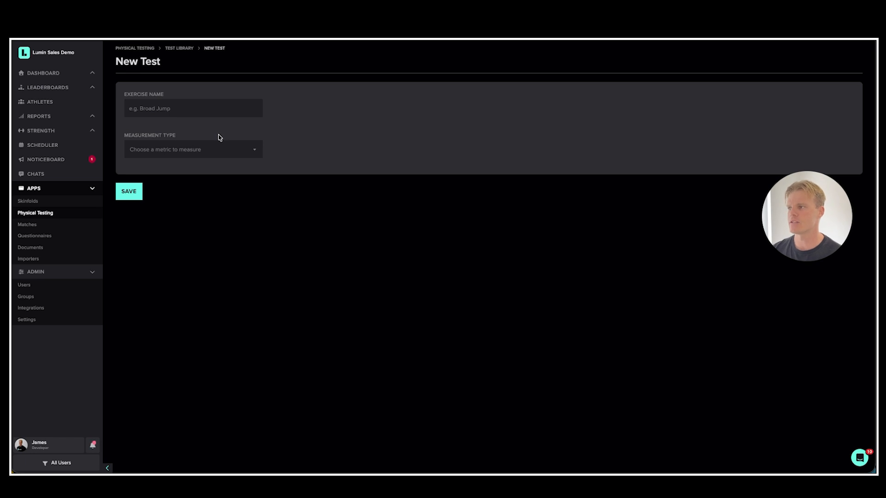
pyautogui.click(188, 103)
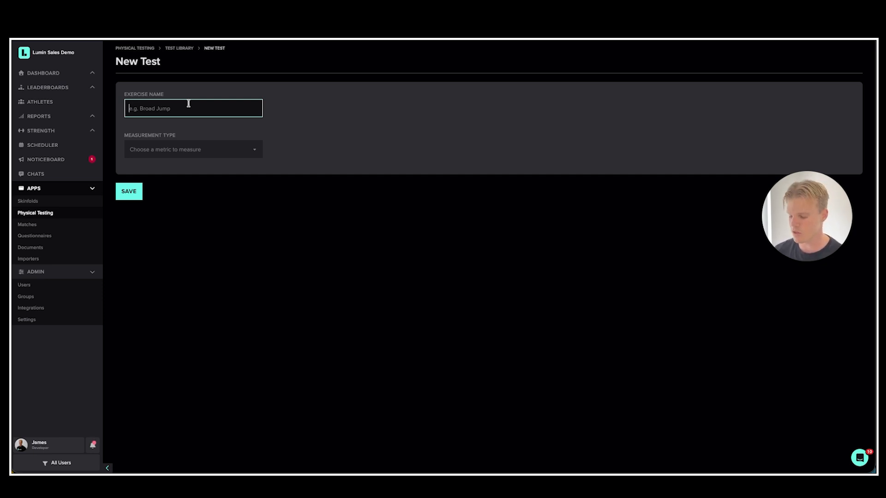
pyautogui.write('c')
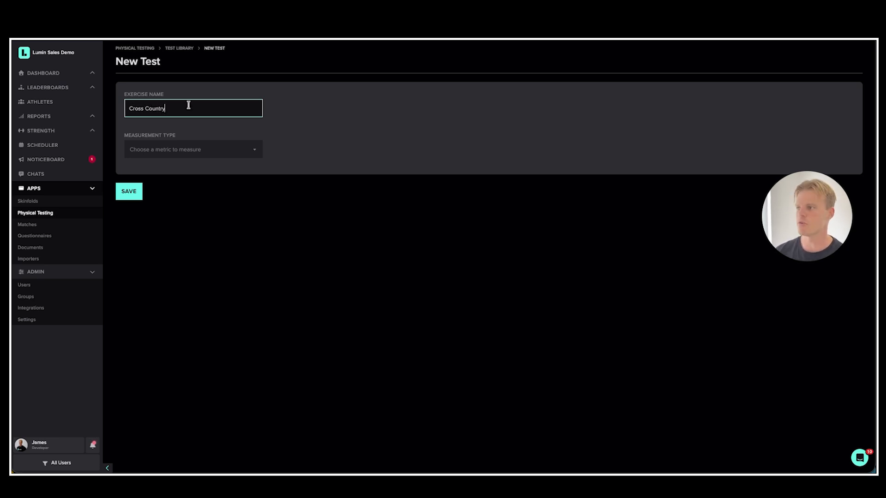
pyautogui.click(214, 148)
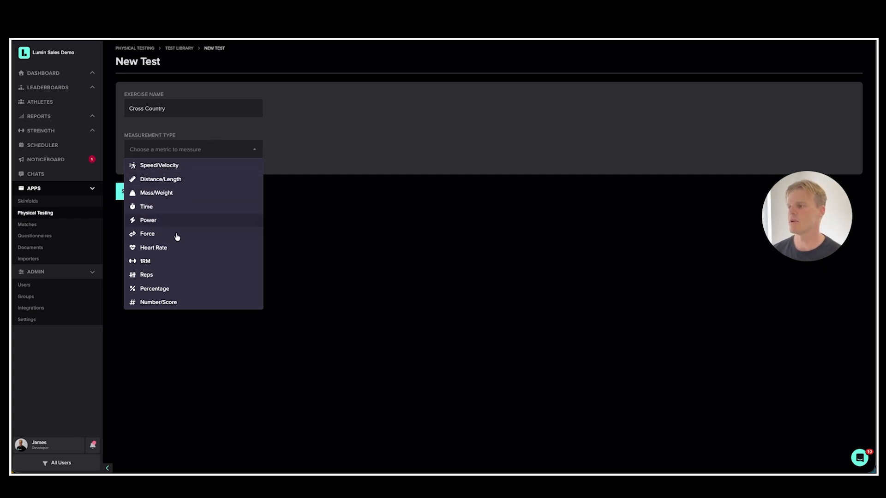
pyautogui.click(180, 303)
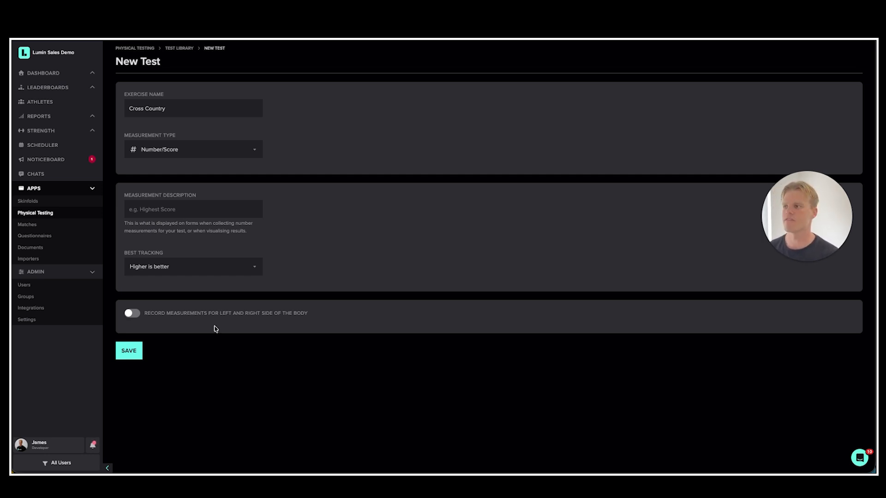
# Leave the new test without saving and open the Aug 21st, 2025 Pitch Load measurement.
pyautogui.click(145, 50)
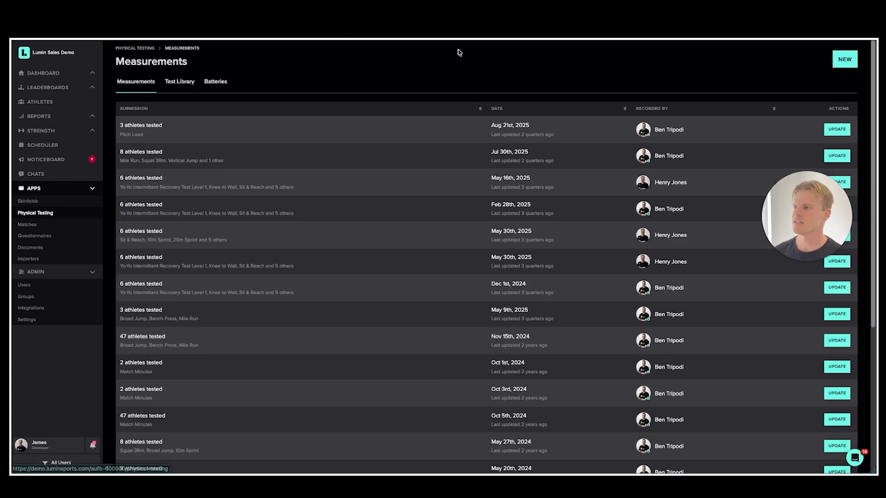
pyautogui.click(837, 130)
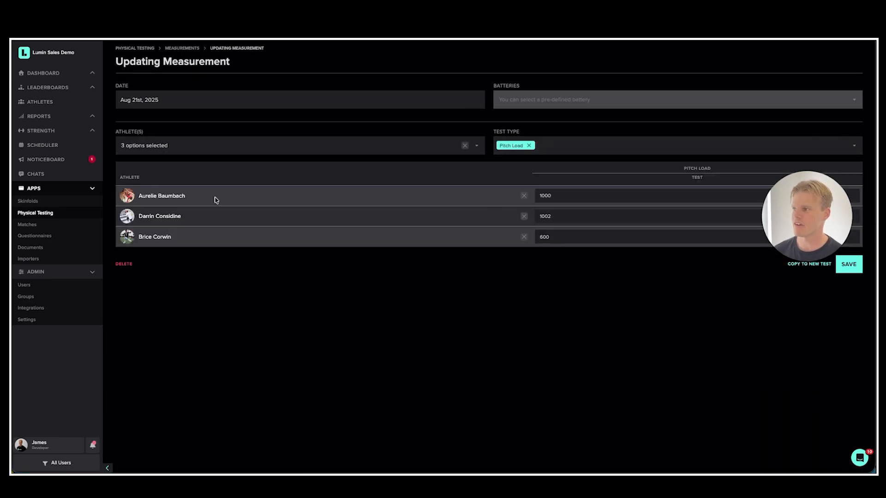
# From the Dashboard overview, open the first athlete's physical testing results and show them for the past 12 months.
pyautogui.click(55, 76)
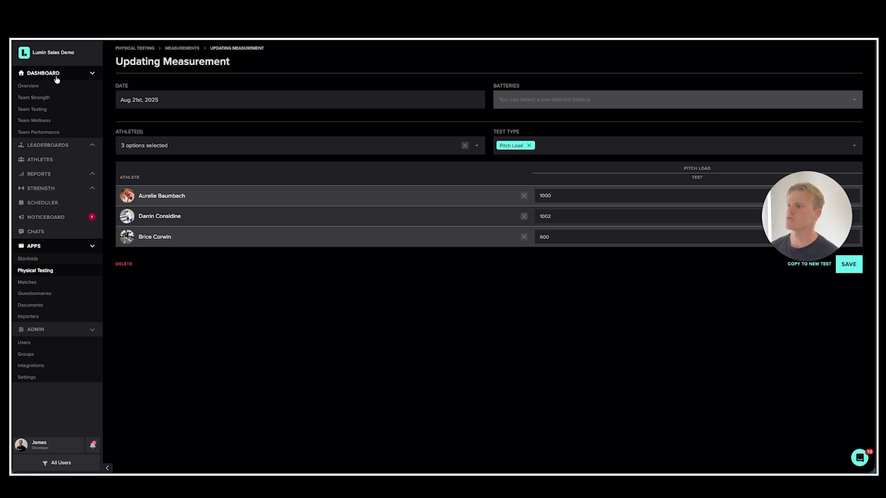
pyautogui.click(35, 87)
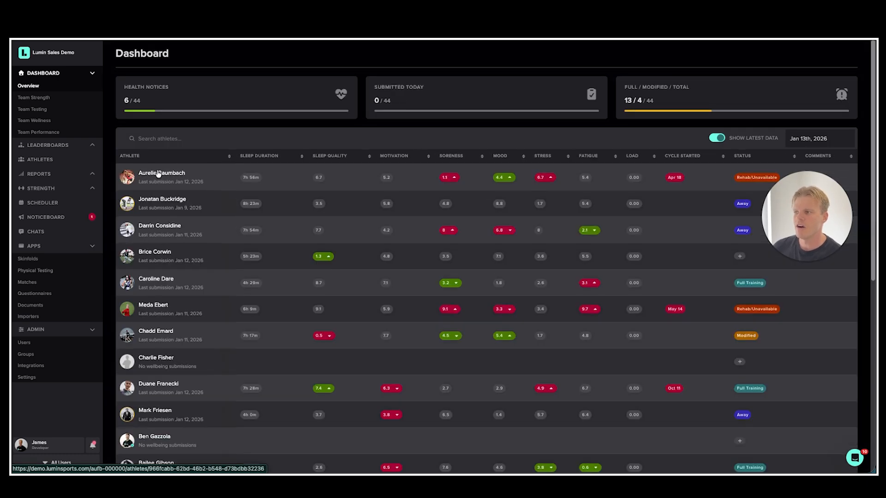
pyautogui.click(156, 175)
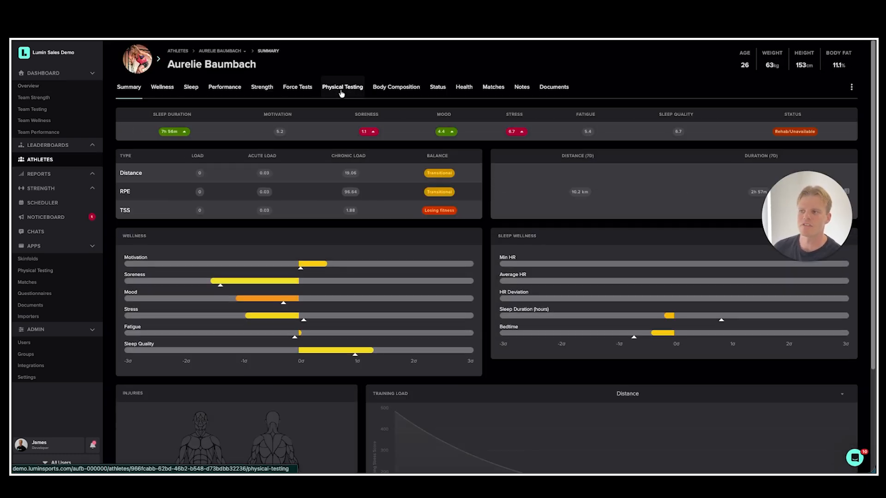
pyautogui.click(341, 92)
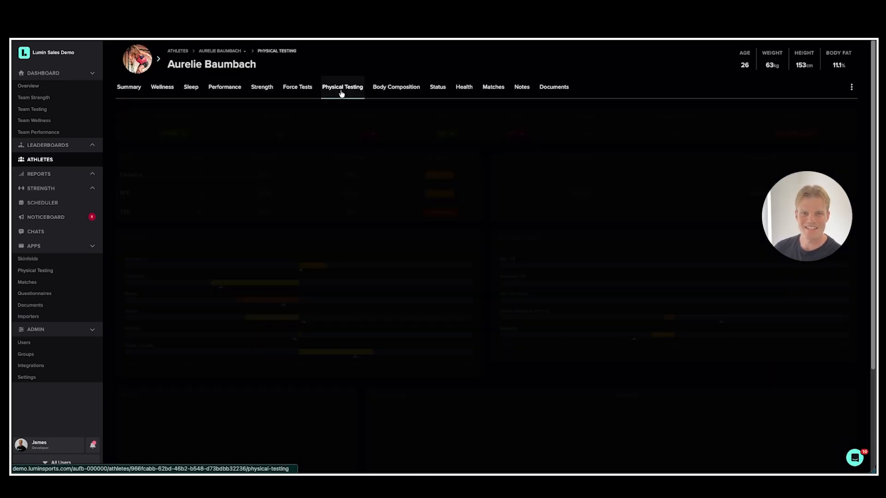
pyautogui.click(543, 131)
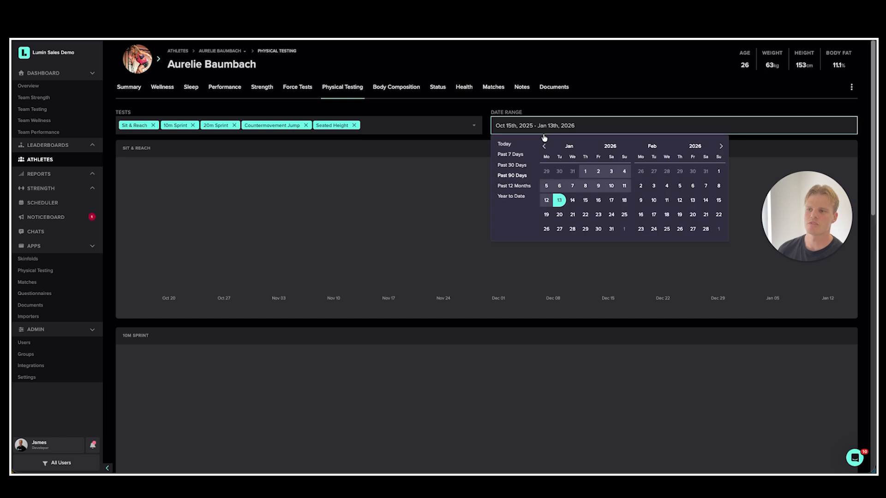
pyautogui.click(516, 194)
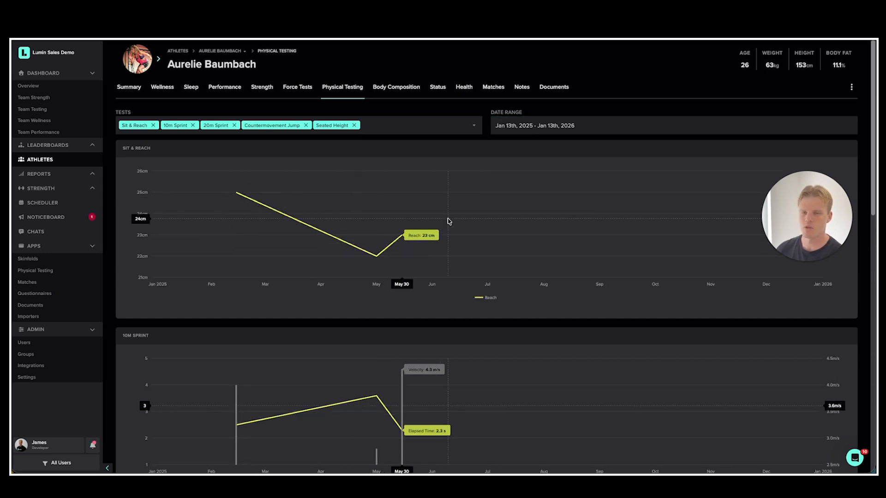
# Open the Physical Testing report and select all athletes for it.
pyautogui.click(84, 178)
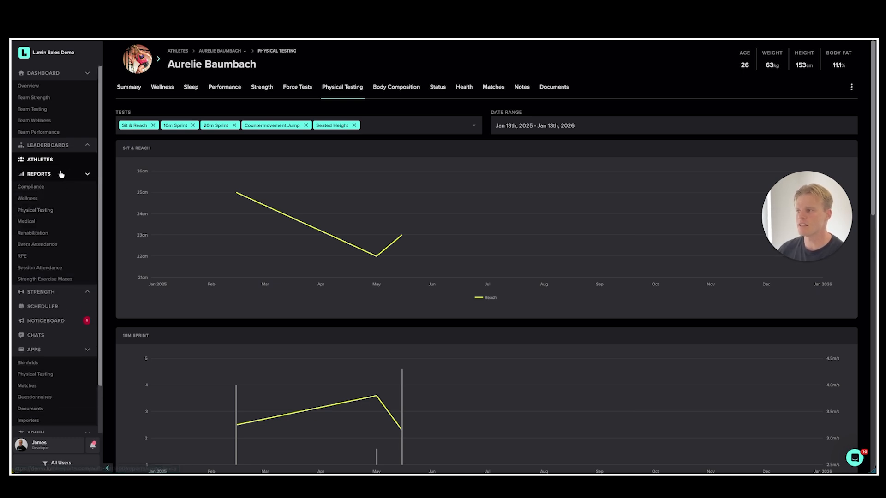
pyautogui.click(62, 211)
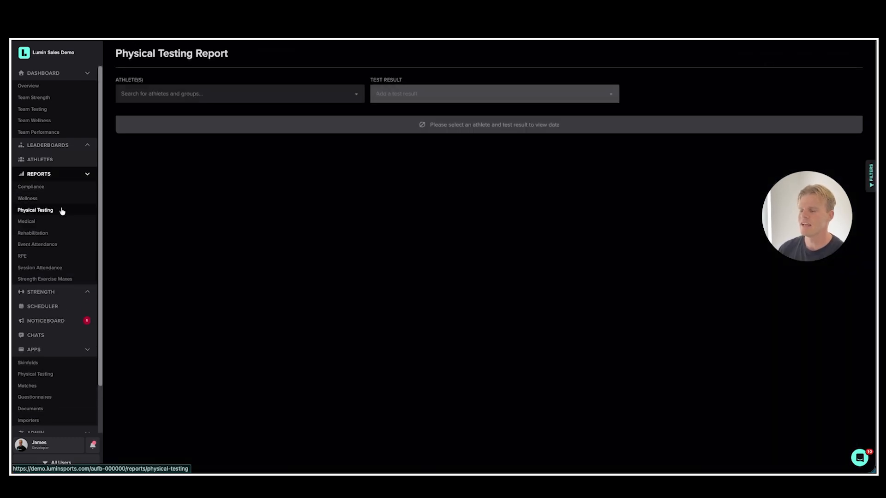
pyautogui.click(206, 95)
pyautogui.click(207, 126)
pyautogui.click(453, 140)
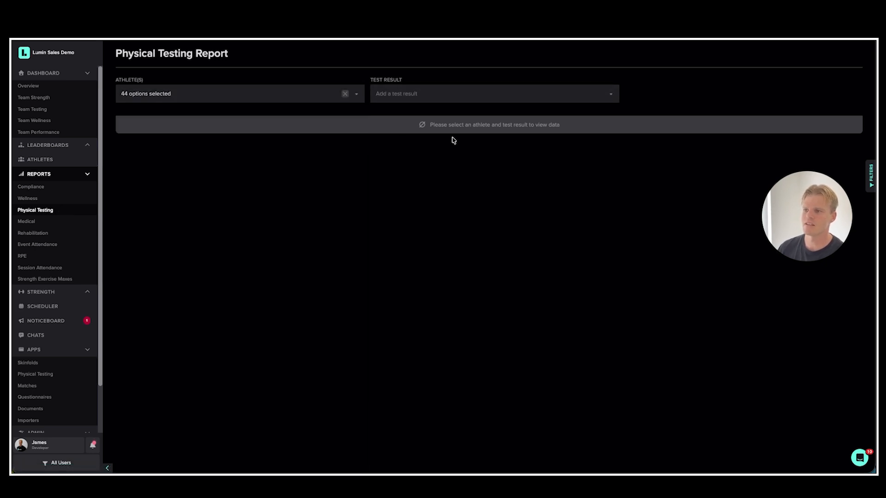
# Add the Elapsed Time results of the 10m, 50m and 100m Sprint tests to the report.
pyautogui.click(446, 95)
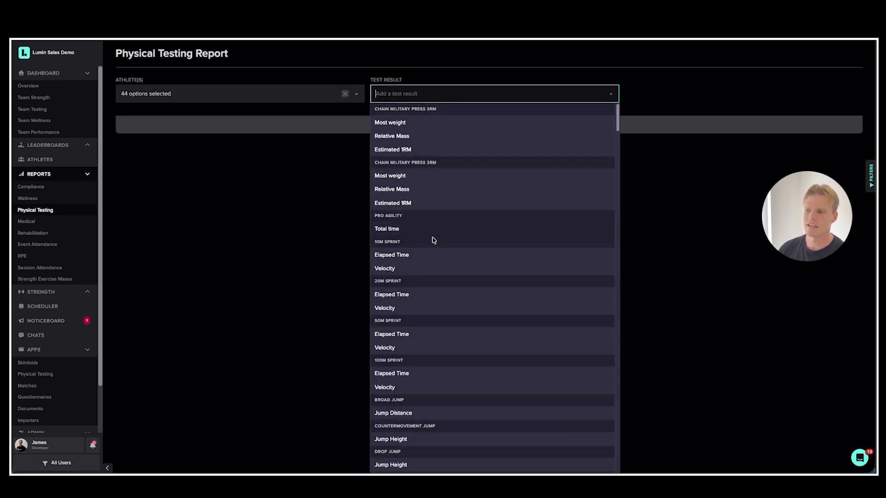
pyautogui.click(430, 256)
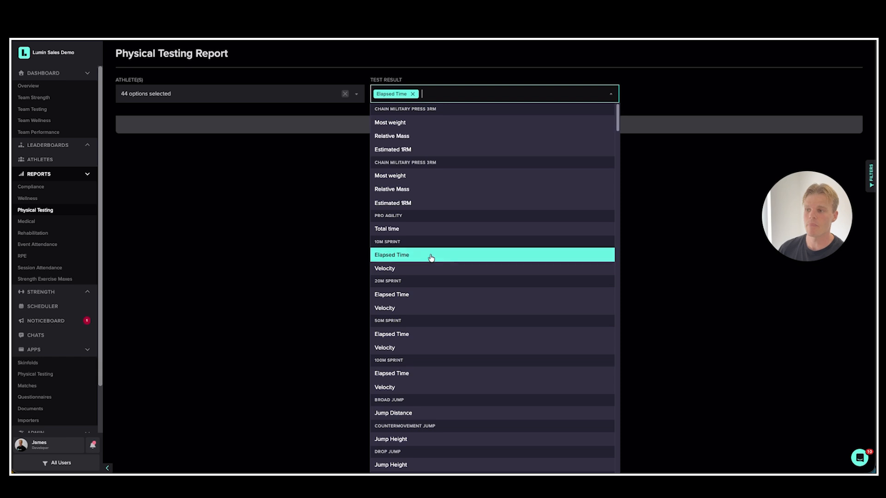
pyautogui.click(428, 333)
pyautogui.click(420, 375)
pyautogui.click(643, 147)
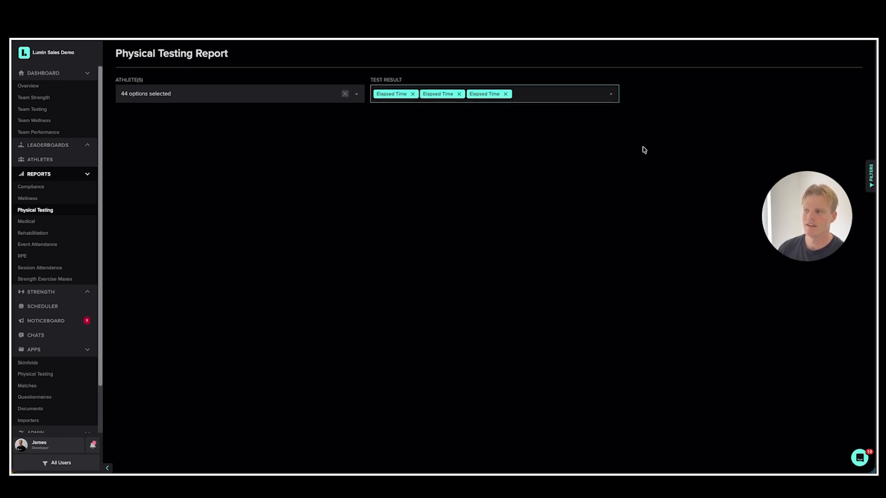
# Filter the report's date range to the past 12 months and look through the athletes' sprint results.
pyautogui.click(872, 177)
pyautogui.click(819, 94)
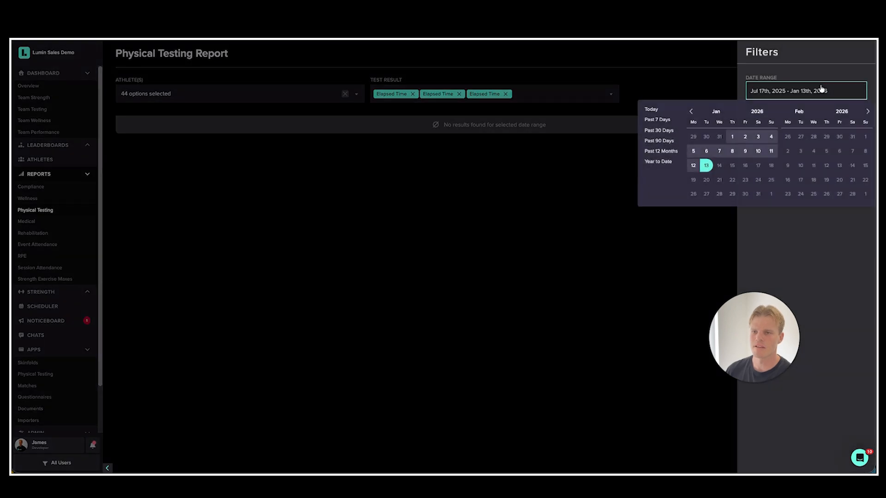
pyautogui.click(669, 153)
pyautogui.click(558, 178)
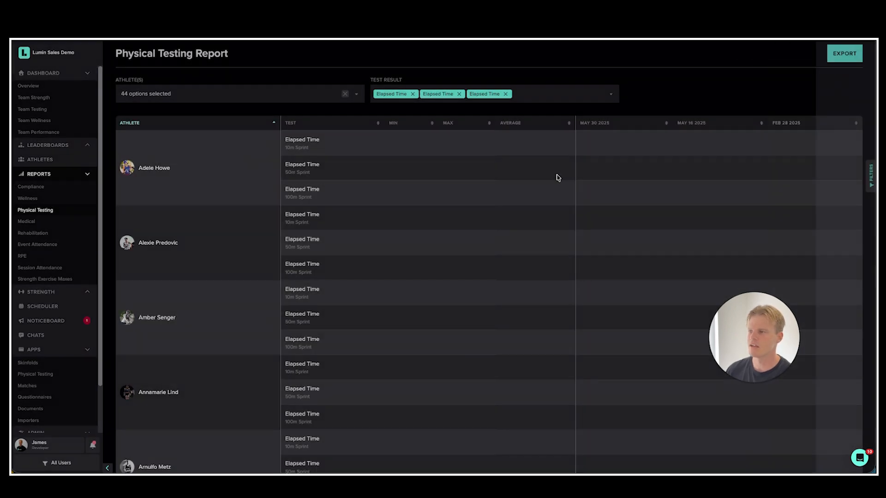
pyautogui.scroll(-7, 572, 167)
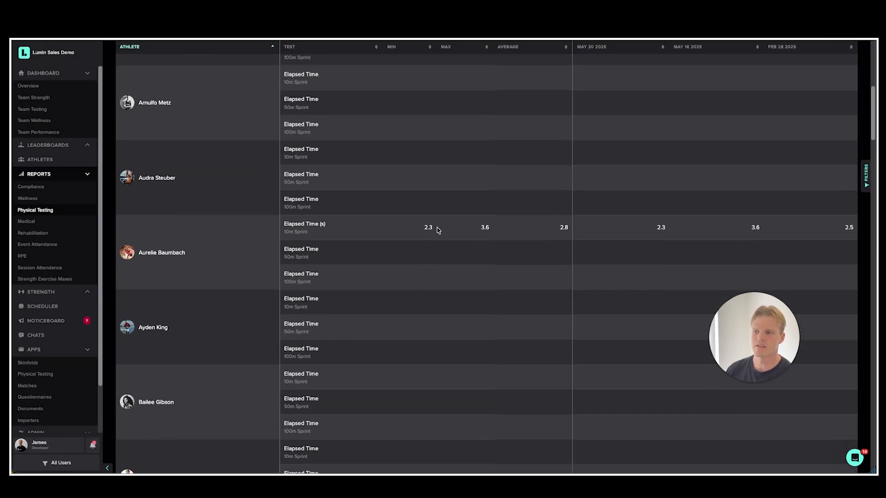
pyautogui.scroll(7, 644, 231)
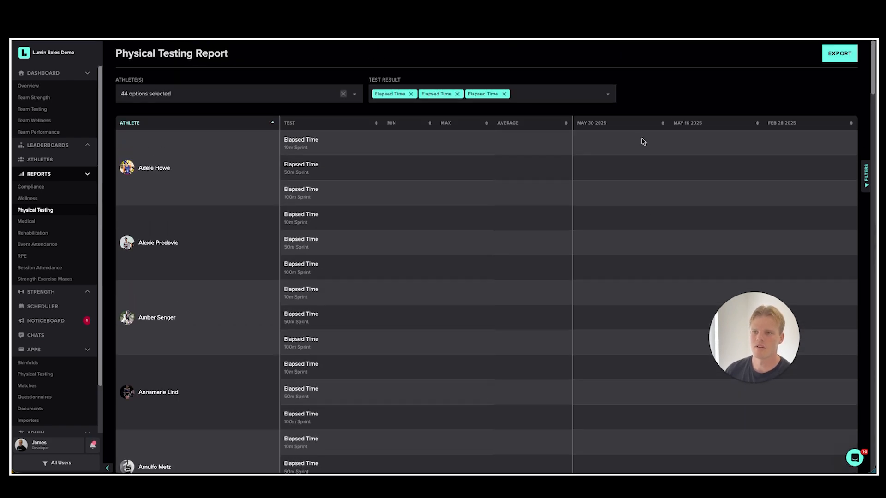
pyautogui.scroll(-7, 632, 174)
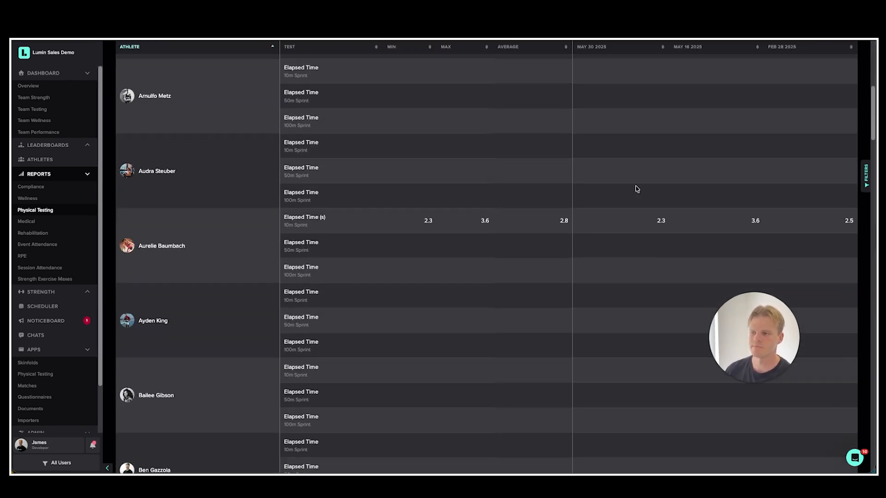